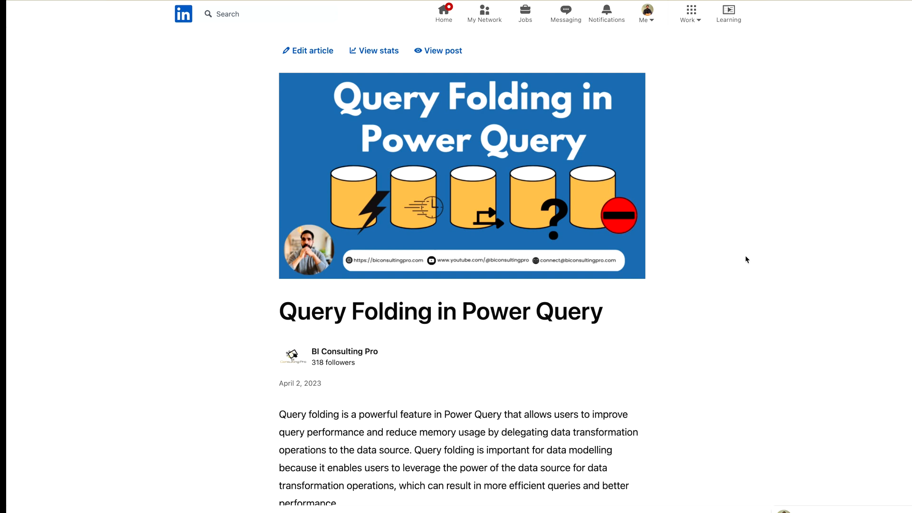
scroll(747, 259, down, 3)
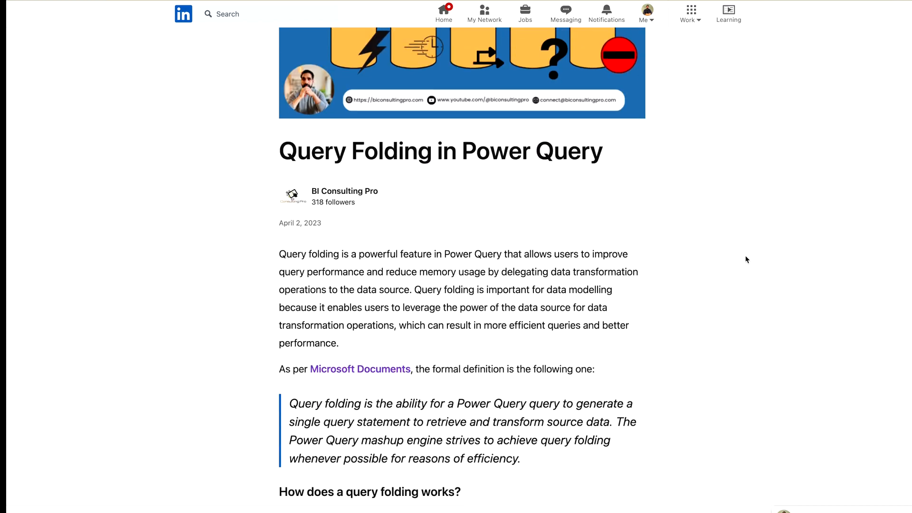
scroll(747, 259, down, 2)
scroll(746, 260, down, 4)
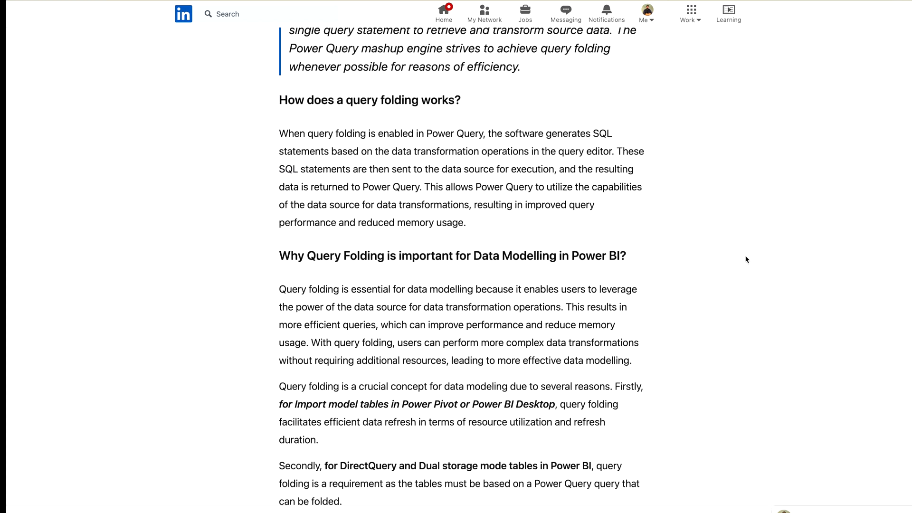
scroll(746, 260, down, 5)
scroll(747, 260, down, 5)
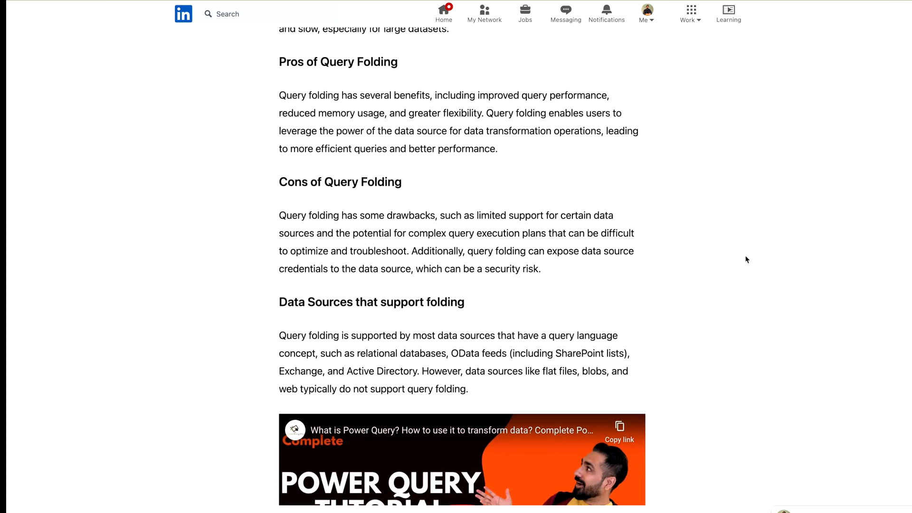
scroll(747, 260, down, 1)
scroll(747, 260, down, 1)
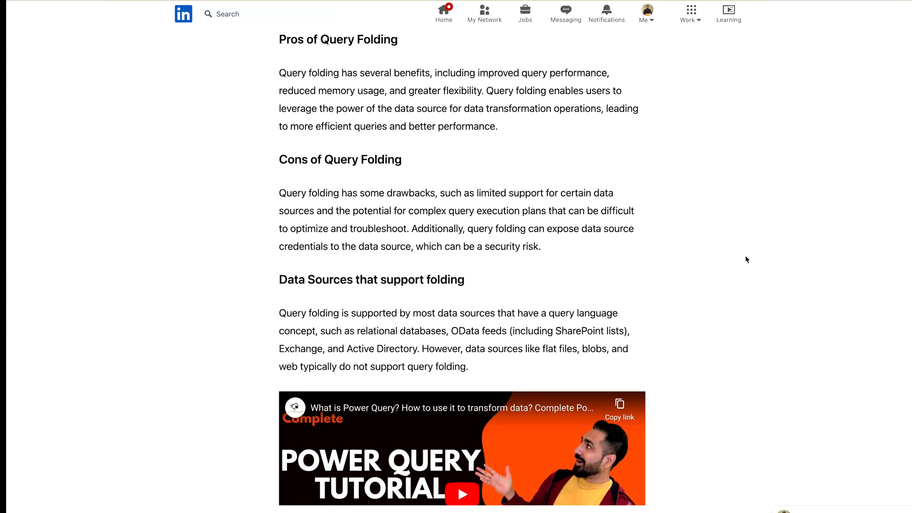
scroll(746, 259, down, 5)
scroll(747, 259, down, 4)
scroll(747, 259, down, 4)
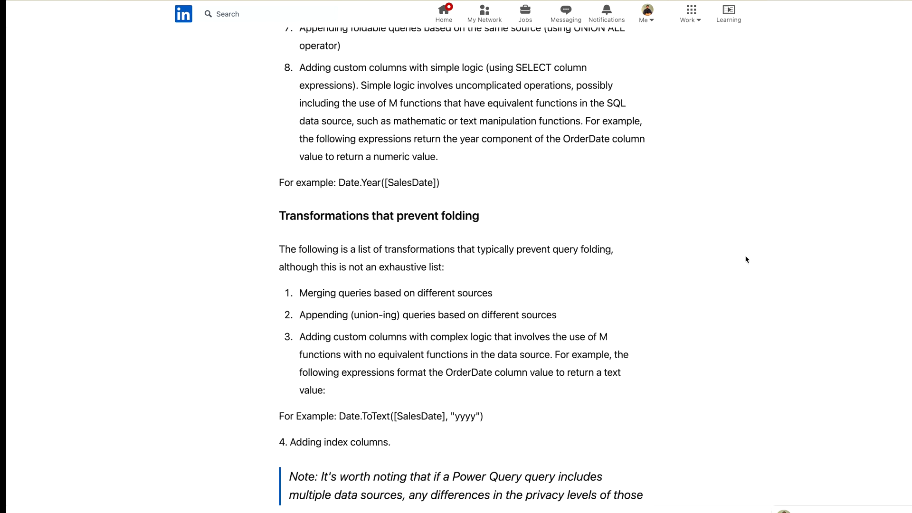
scroll(746, 259, down, 1)
scroll(746, 259, down, 4)
scroll(746, 259, down, 5)
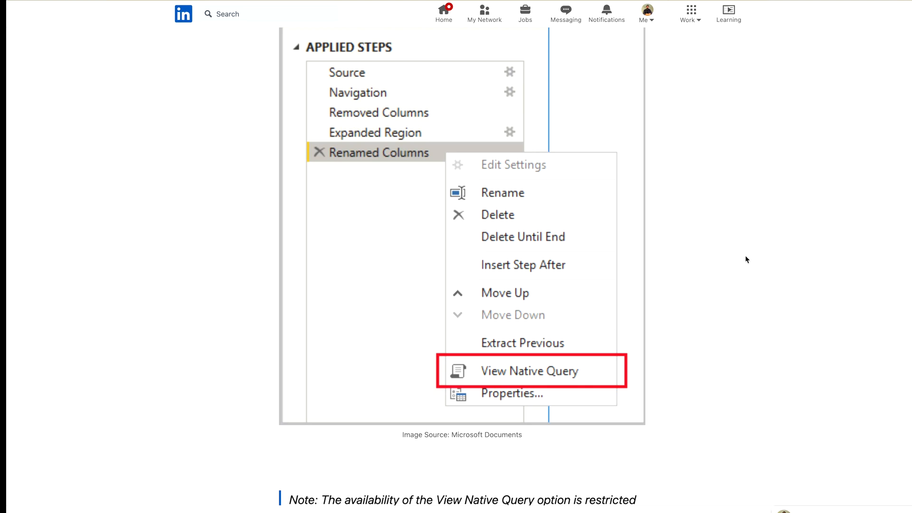
scroll(747, 260, down, 3)
scroll(746, 259, down, 4)
scroll(747, 259, down, 3)
scroll(747, 260, down, 2)
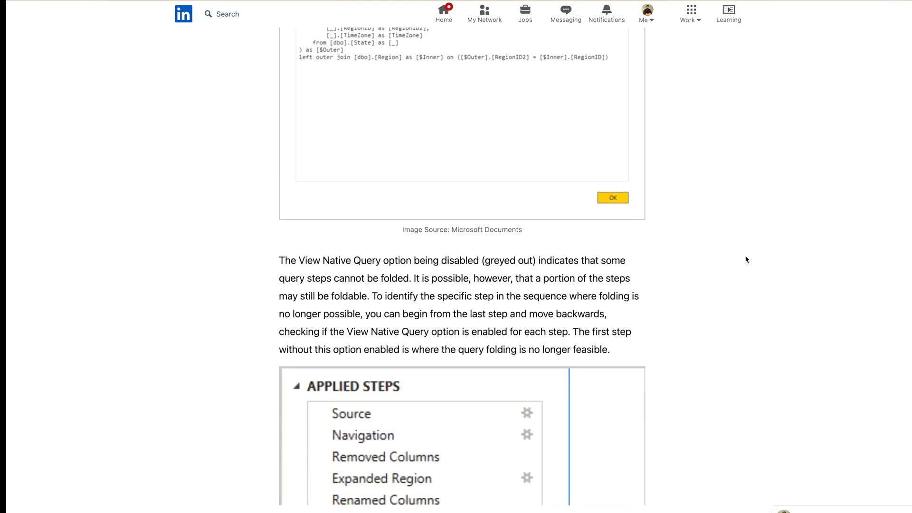
scroll(746, 259, down, 4)
scroll(746, 260, down, 5)
scroll(747, 259, down, 2)
scroll(746, 260, up, 1)
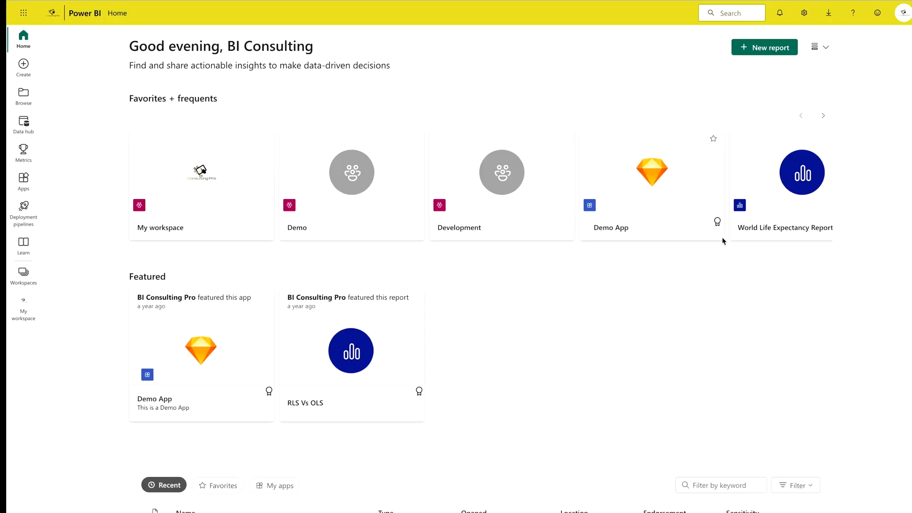
Go to the Development workspace and start creating a new dataflow
click(28, 280)
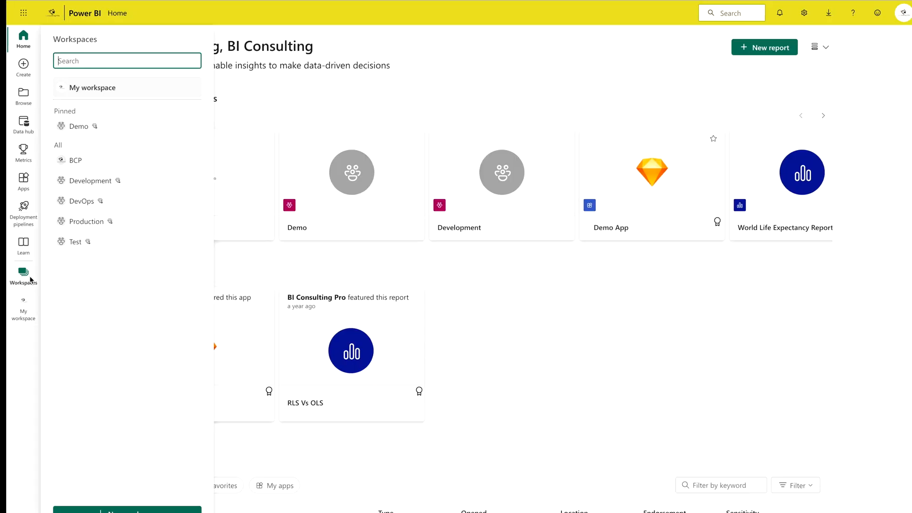
click(90, 180)
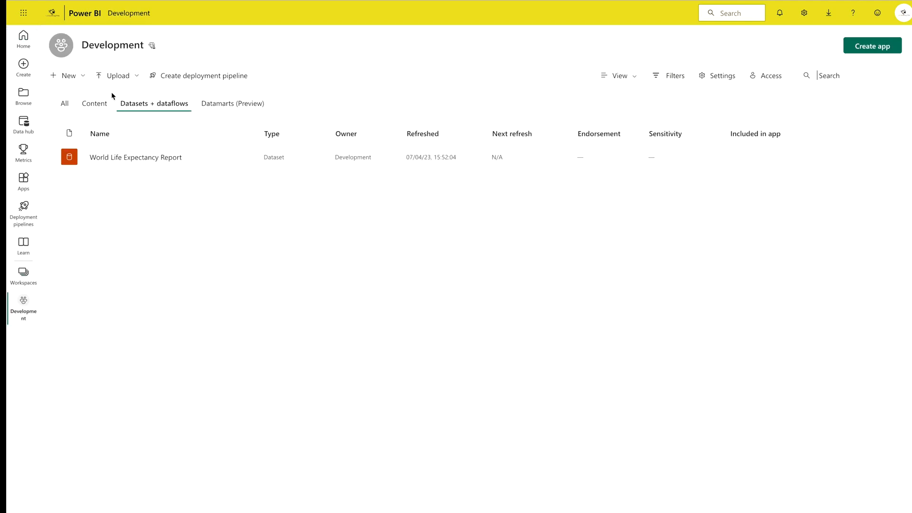
click(83, 79)
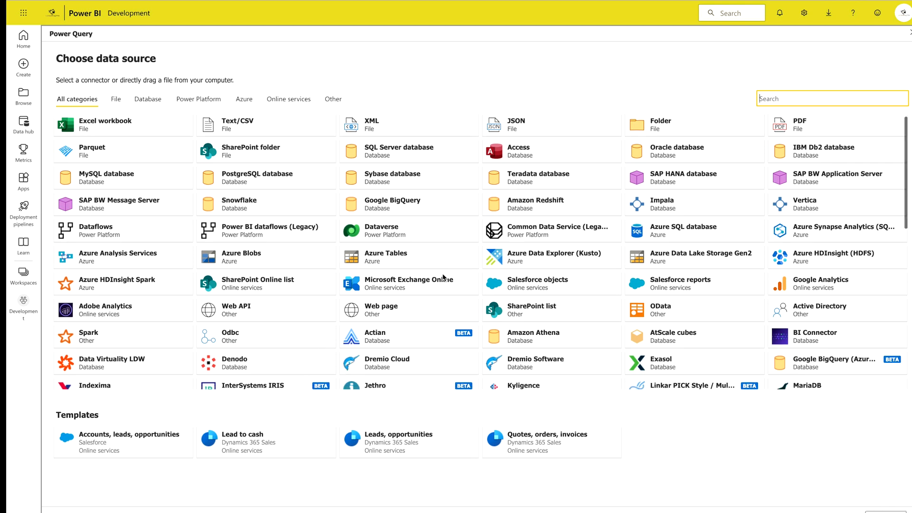
scroll(443, 272, down, 10)
Start a blank query and paste the M query against AdventureWorks2019 SalesOrderHeader, highlighting the server name
click(495, 378)
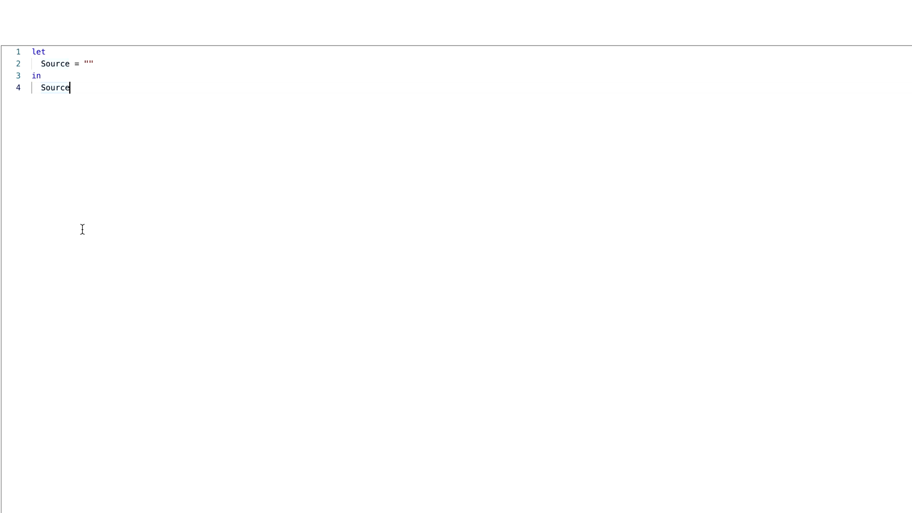
key(ctrl+a)
text(let   Source = Sql.Database("bcp\MSSQLSERVER01", "AdventureWorks2019"),   Navigation = Source{[Schema = "Sales", Item = "SalesOrderHeader"]}[Data],   #"Removed other columns" = Table.SelectColumns(Navigation, {"SalesOrderID", "OrderDate", "SalesOrderNumber", "PurchaseOrderNumber", "AccountNumber", "CustomerID", "TotalDue"}),   #"Filtered rows" = Table.SelectRows(#"Removed other columns", each [TotalDue] > 1000),   #"Kept bottom rows" = Table.LastN(#"Filtered rows", 5) in   #"Kept bottom rows")
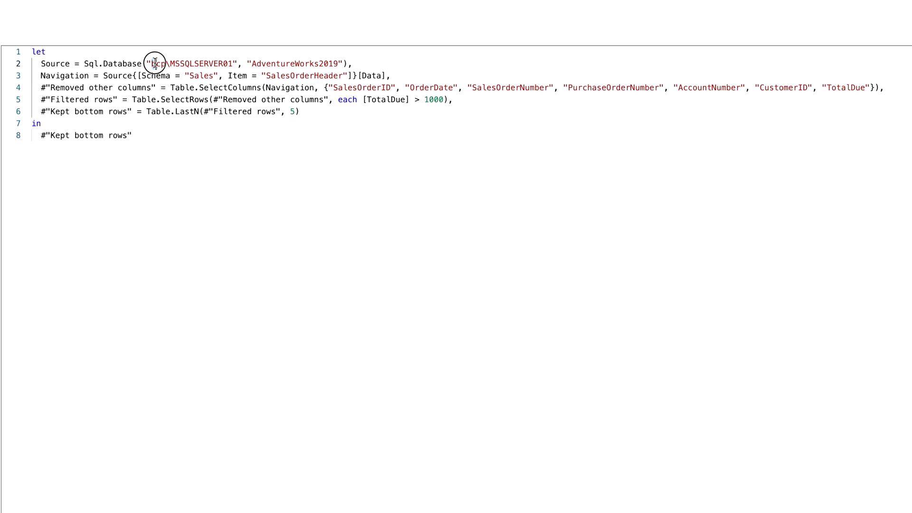
mouse_move(152, 64)
mouse_down()
mouse_move(222, 56)
mouse_move(233, 64)
mouse_up()
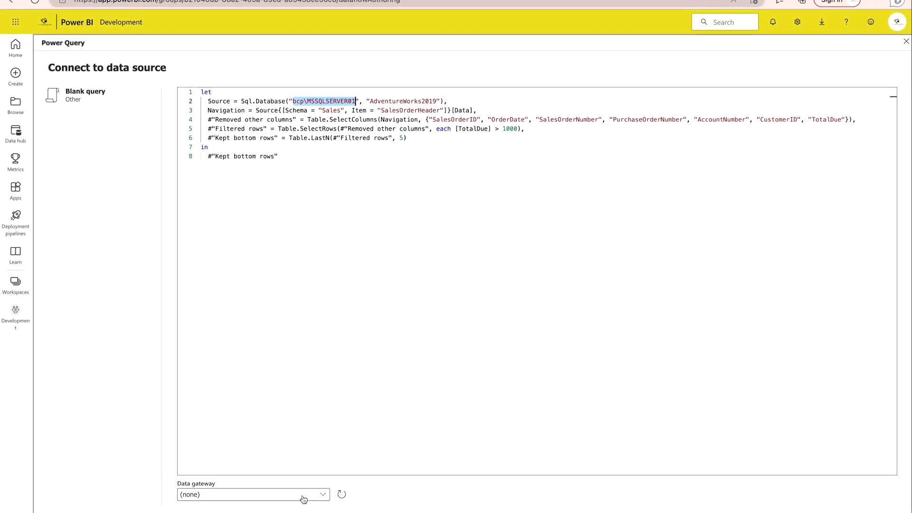
Set the data gateway to [On-premises] Demo Gateway
click(302, 495)
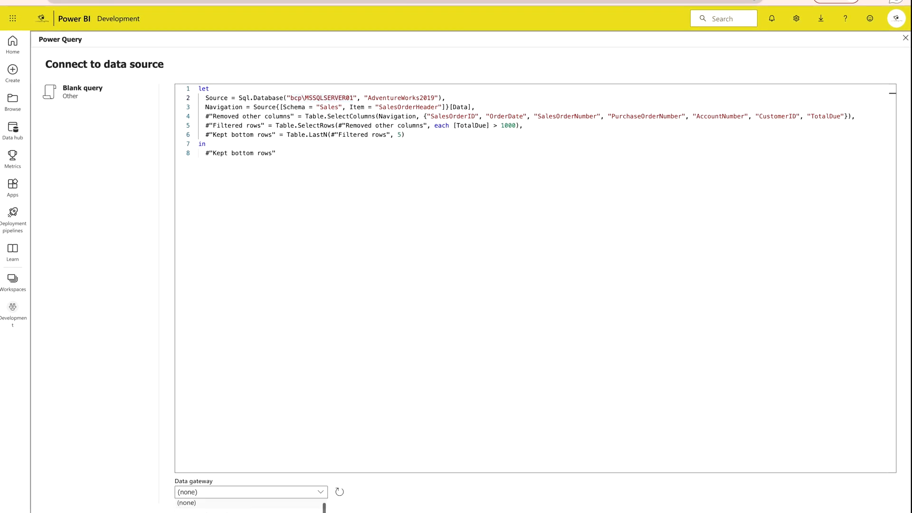
click(313, 510)
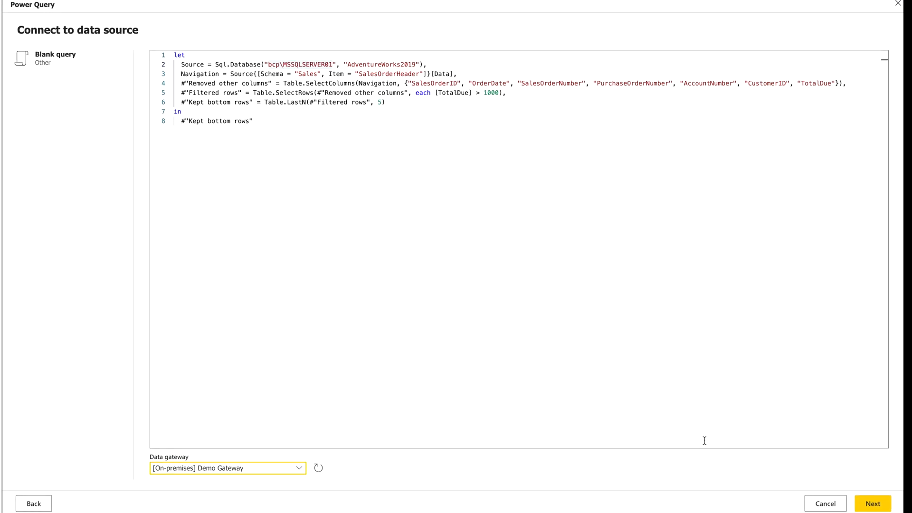
Proceed to the editor and connect with the AdventureWorks DW connection to load the five-row preview
click(865, 500)
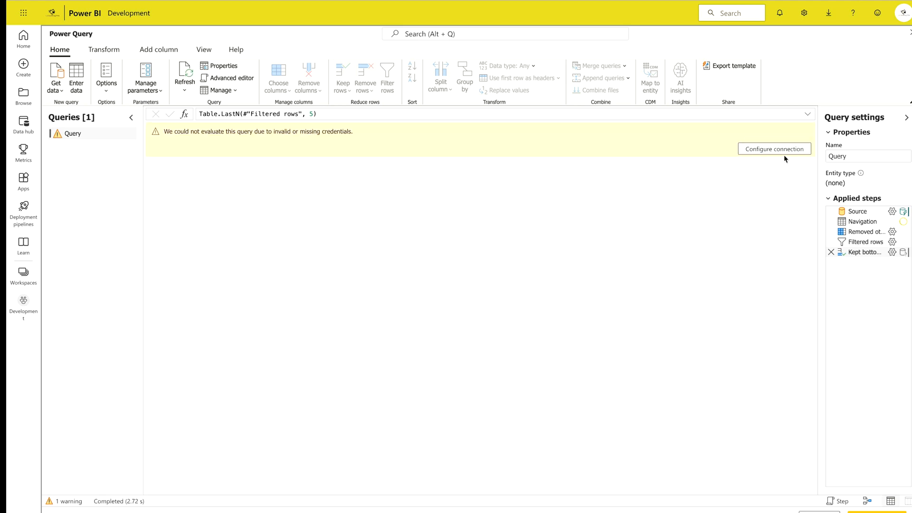
click(782, 152)
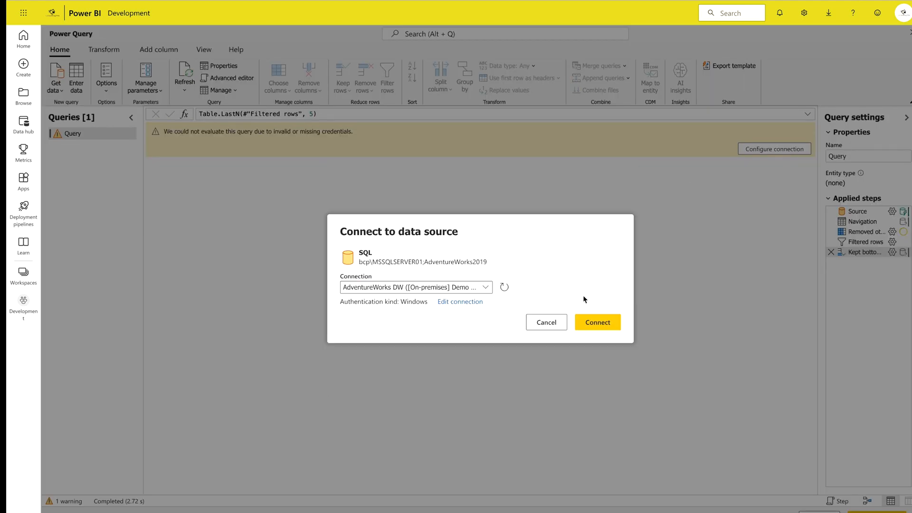
click(594, 322)
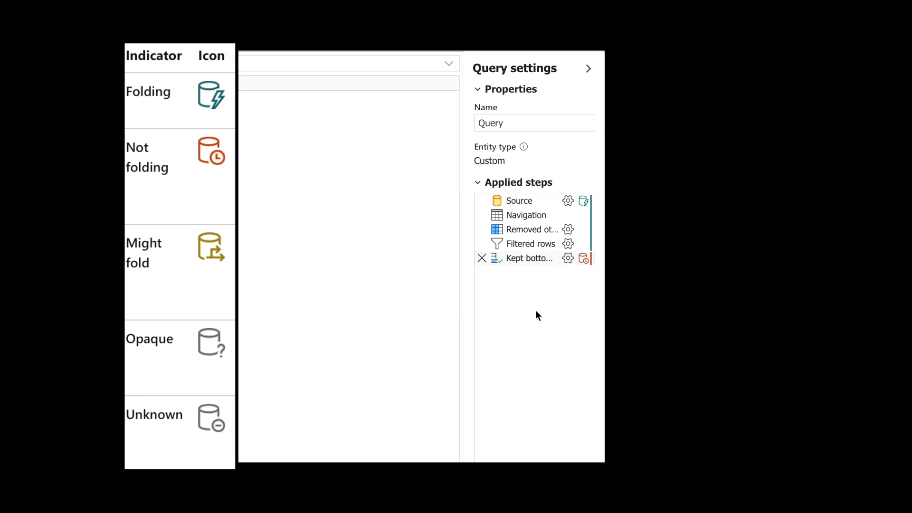
mouse_move(531, 243)
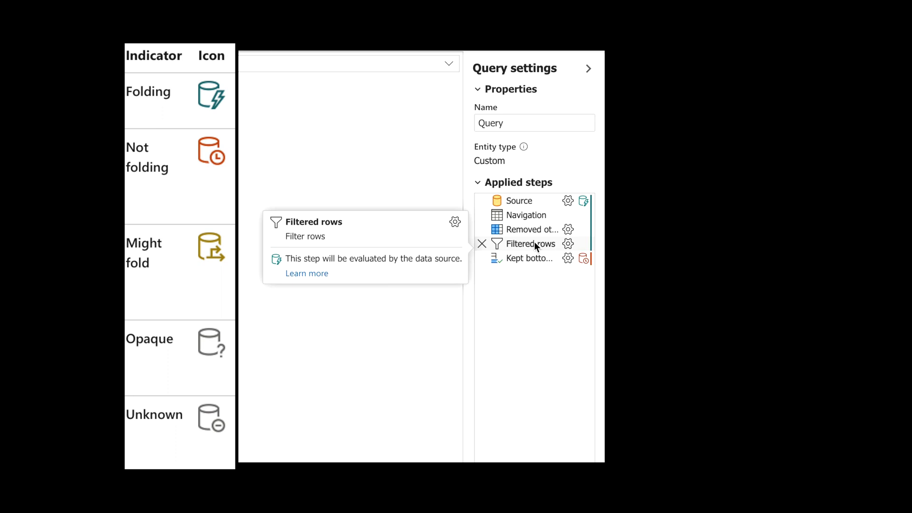
Show the context actions for the Filtered rows applied step
right_click(535, 242)
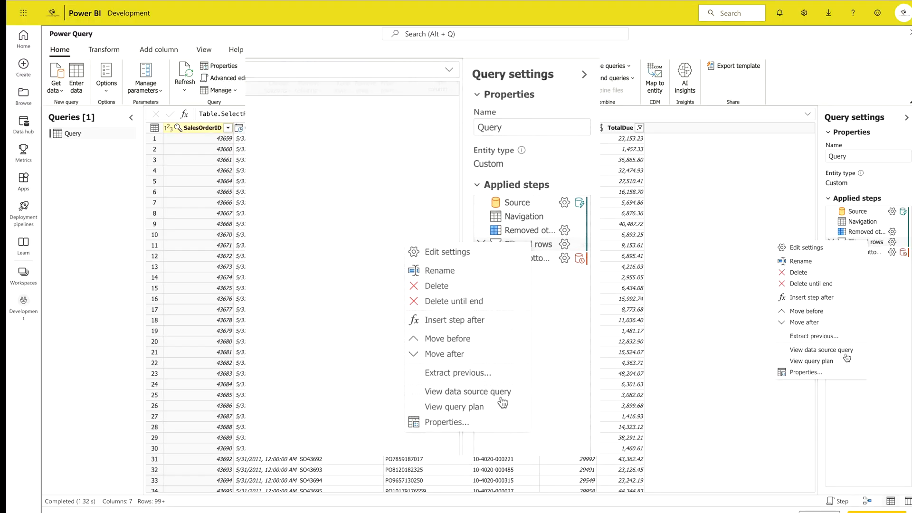
View the data source query for Filtered rows, ending WHERE TotalDue > 1000
click(502, 399)
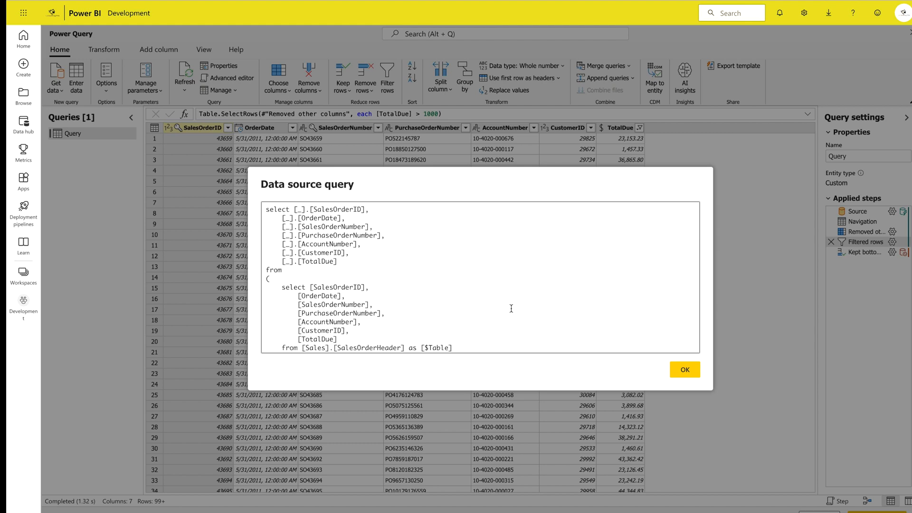
scroll(510, 308, down, 2)
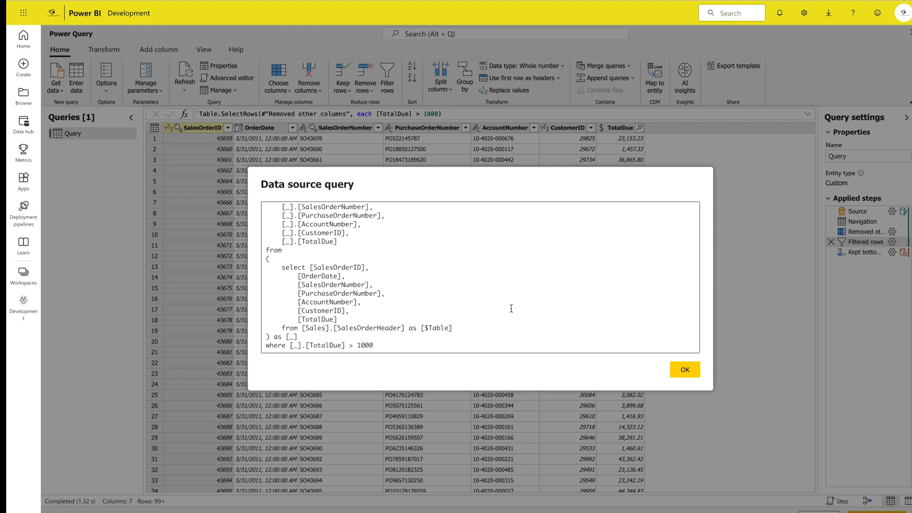
Close the SQL preview and show the context actions for the Kept bottom rows step
click(684, 369)
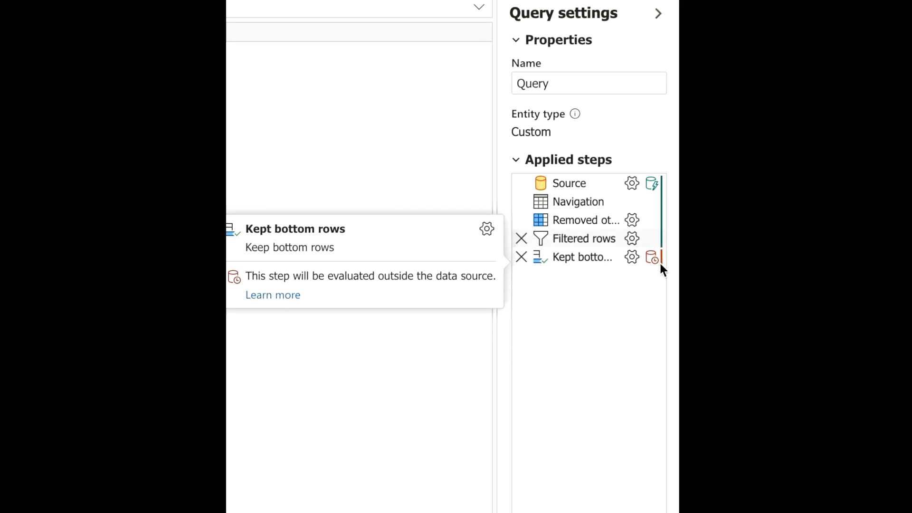
right_click(584, 259)
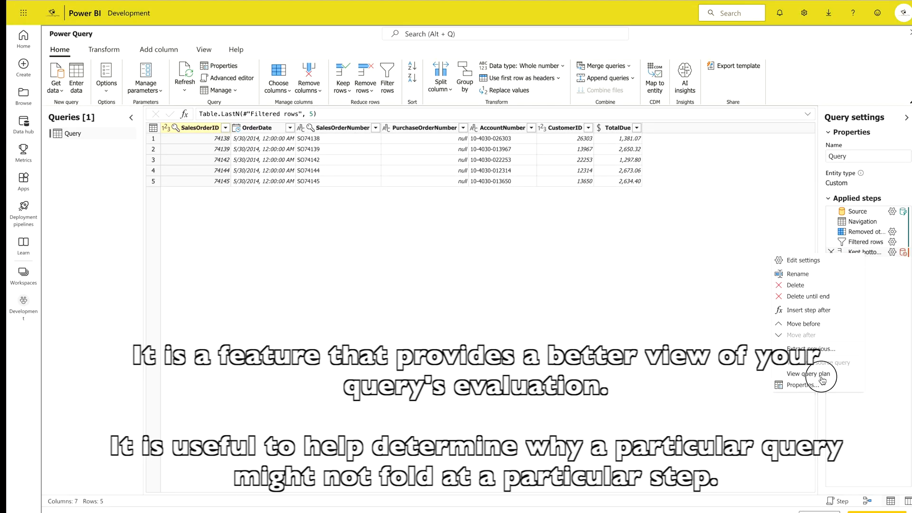
View the query plan for Kept bottom rows and the details of its Value.NativeQuery node
click(822, 380)
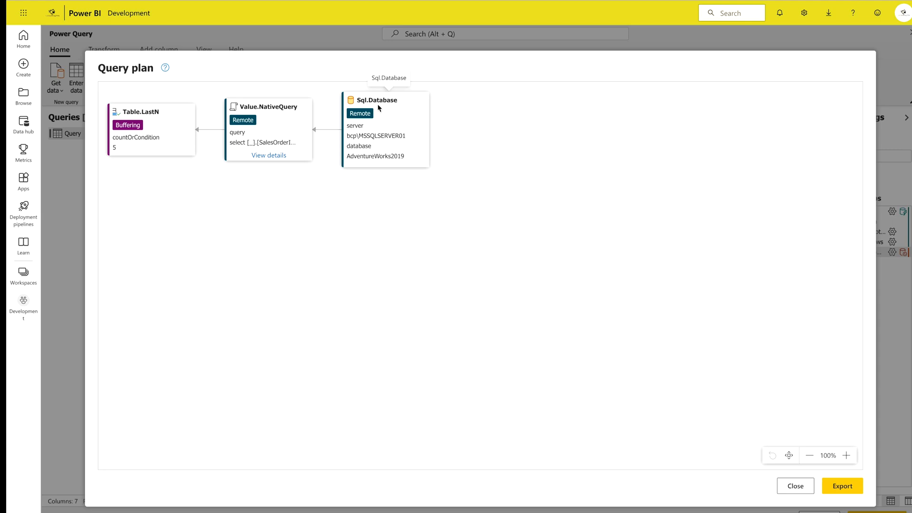
click(272, 158)
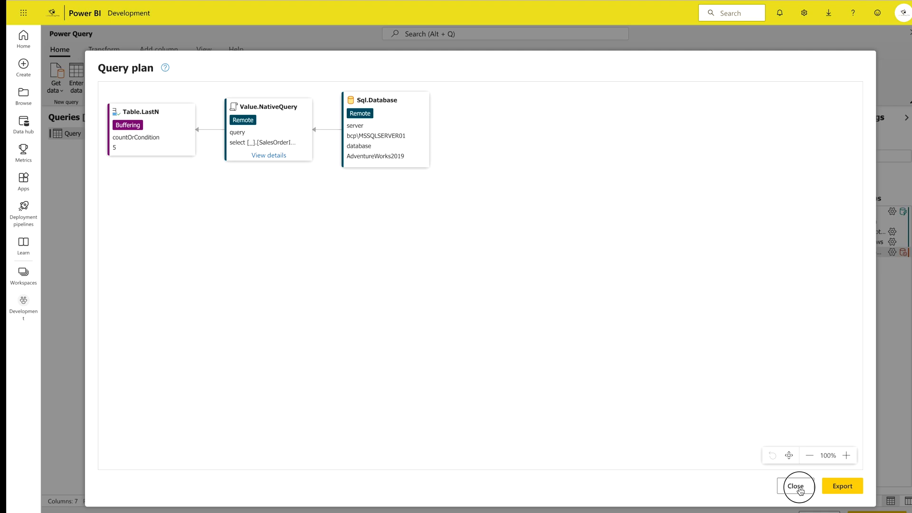
Delete the Kept bottom rows step and sort the filtered orders by SalesOrderID descending
click(796, 487)
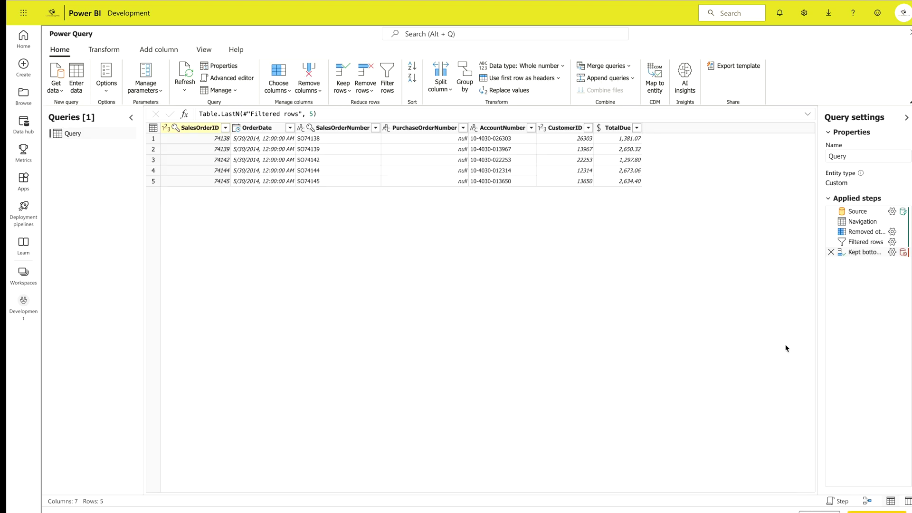
click(859, 242)
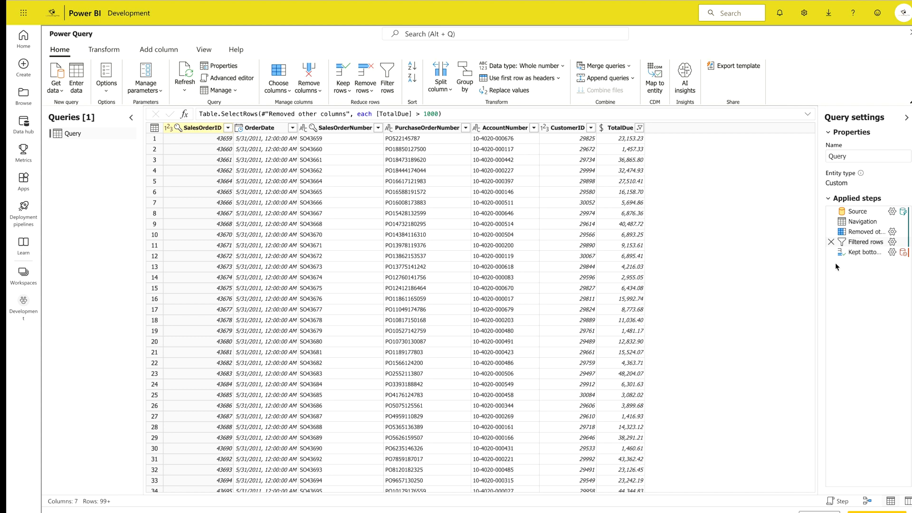
mouse_move(863, 253)
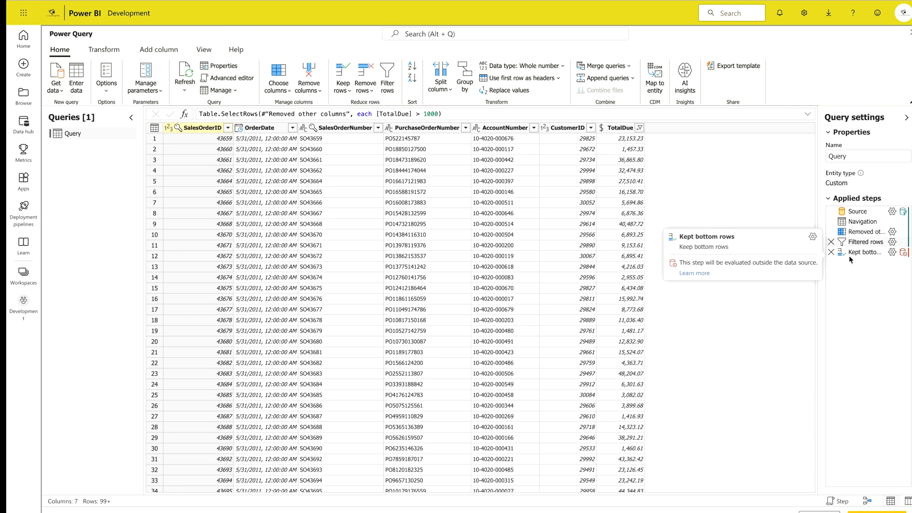
click(831, 252)
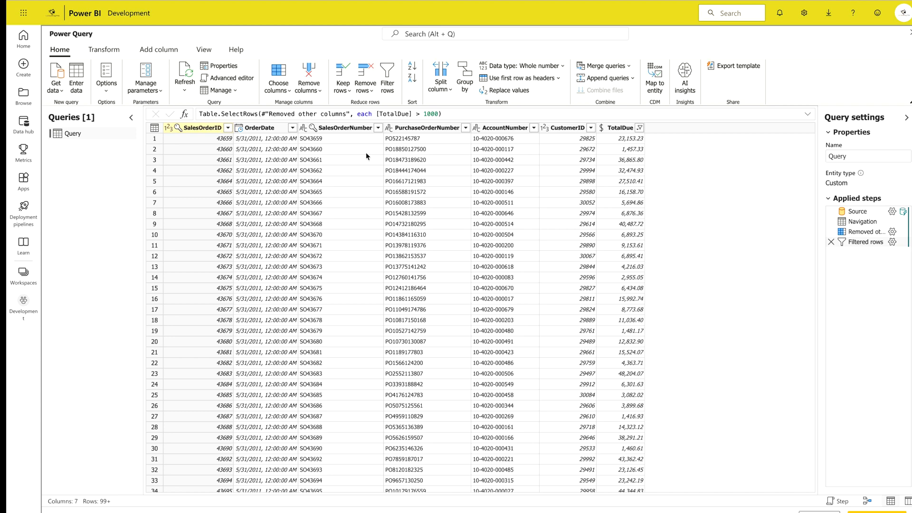
click(227, 128)
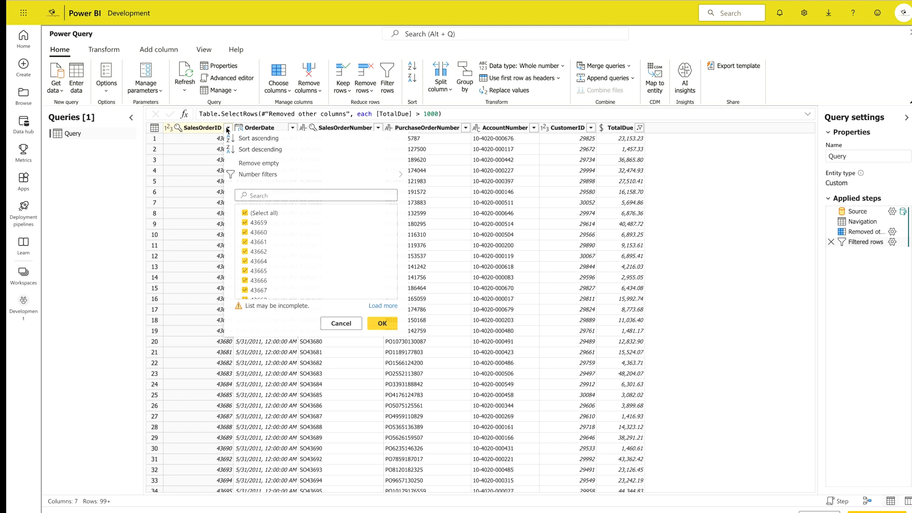
click(255, 150)
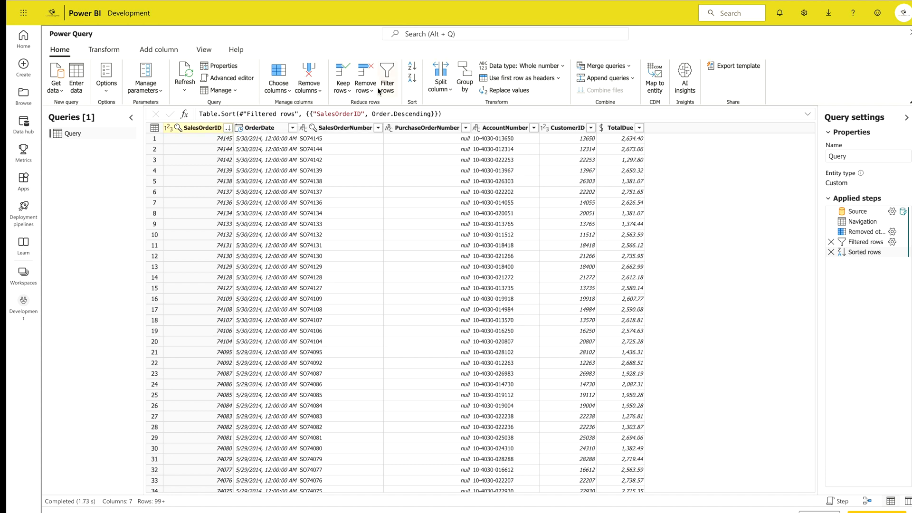
Keep only the top 5 rows of the sorted orders
click(342, 91)
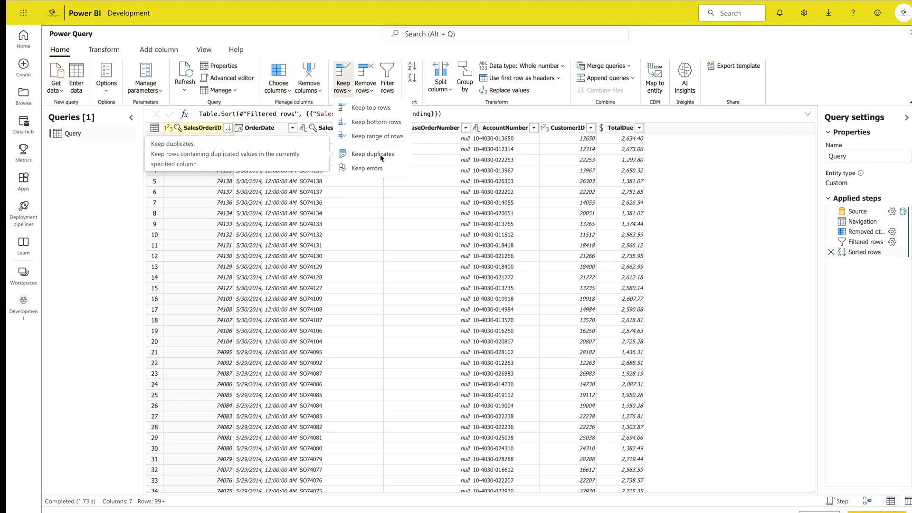
click(388, 115)
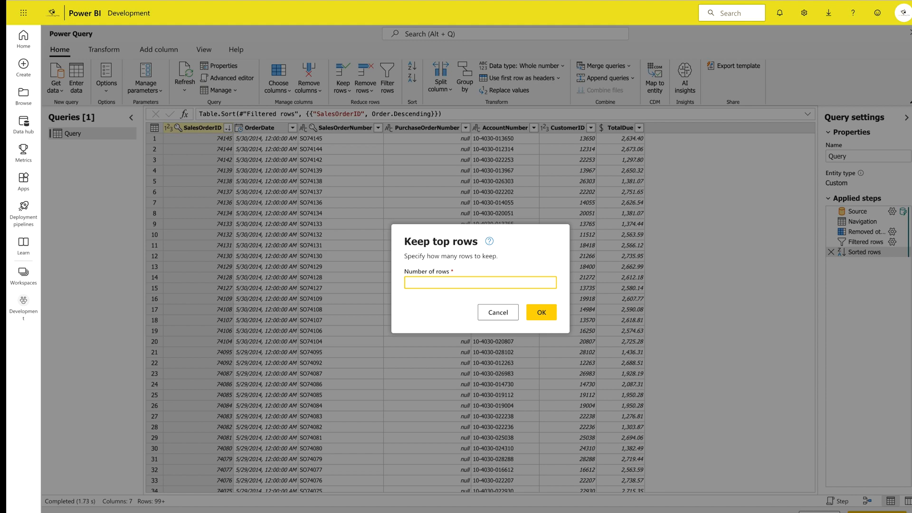
text(5)
click(542, 312)
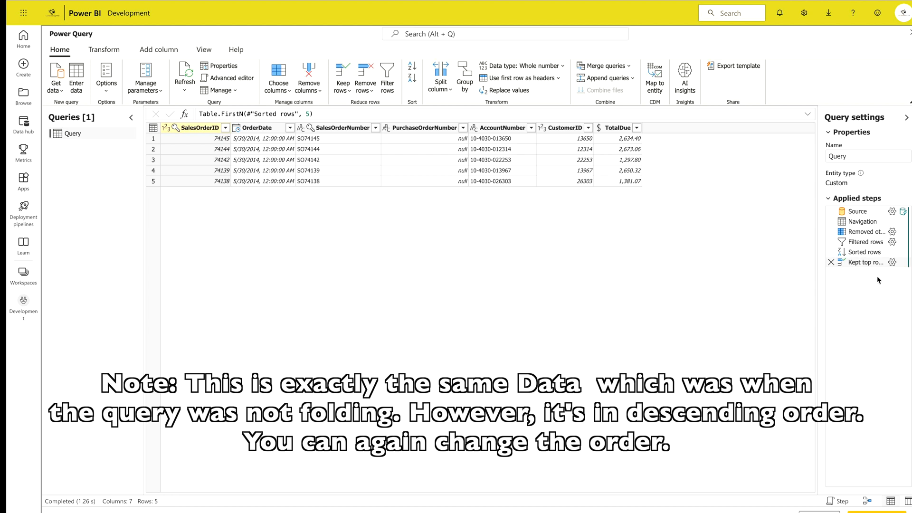
View the Kept top rows step's native SQL and highlight its order by SalesOrderID desc clause
right_click(865, 263)
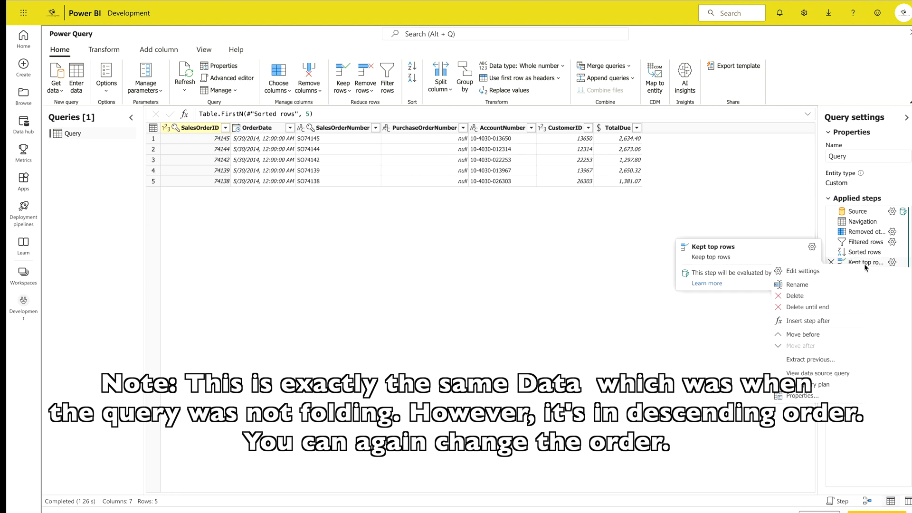
click(819, 374)
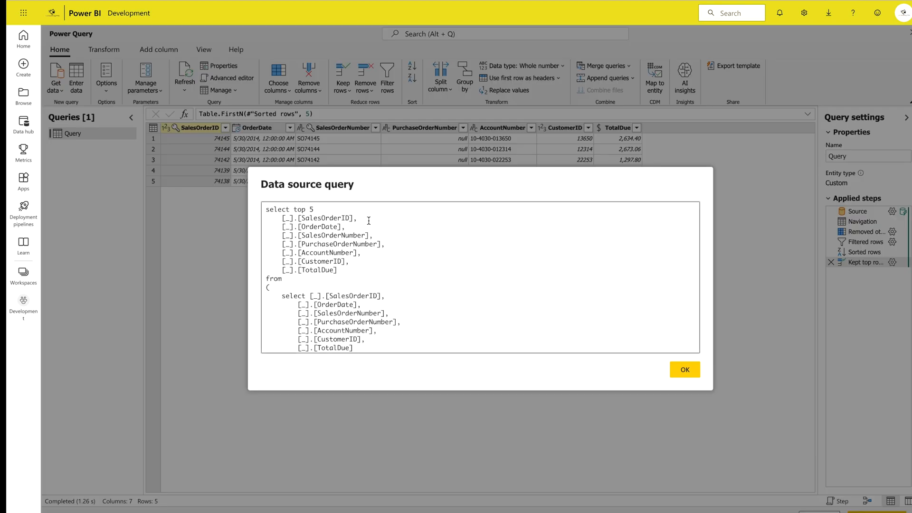
scroll(415, 291, down, 1)
scroll(414, 290, down, 4)
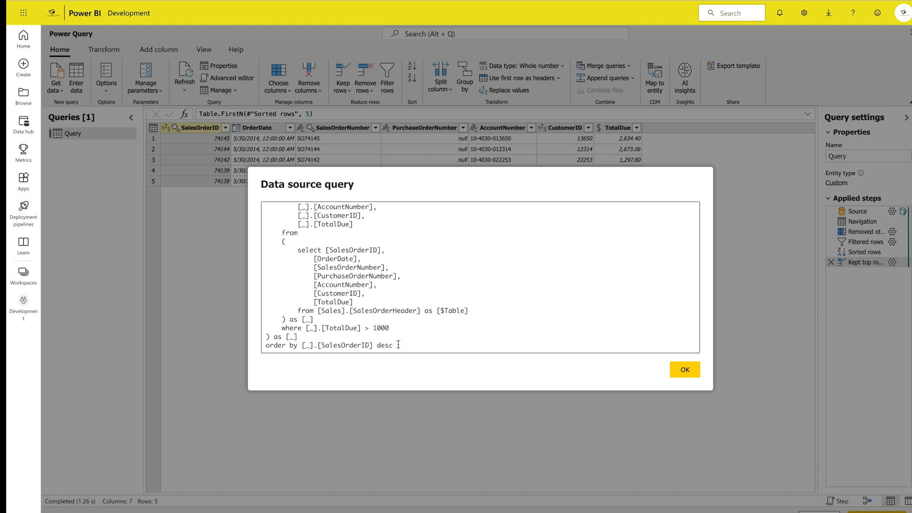
drag(396, 347, 266, 348)
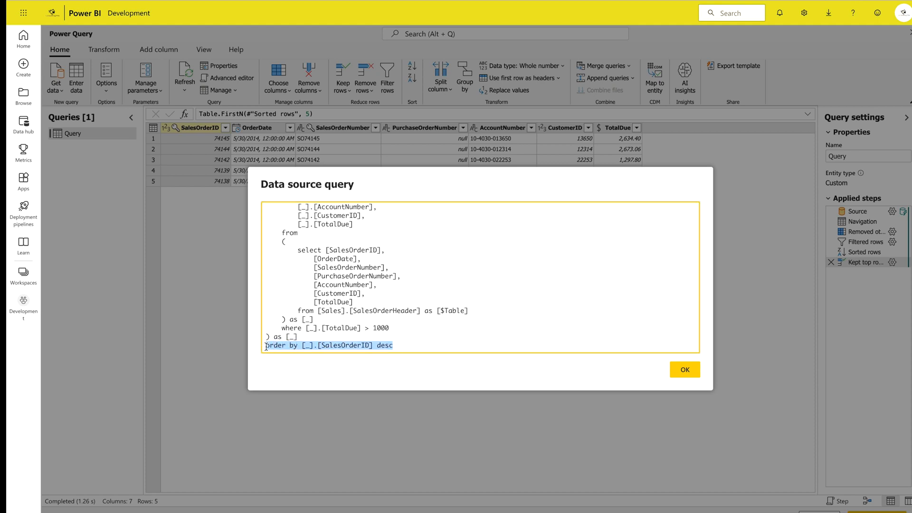